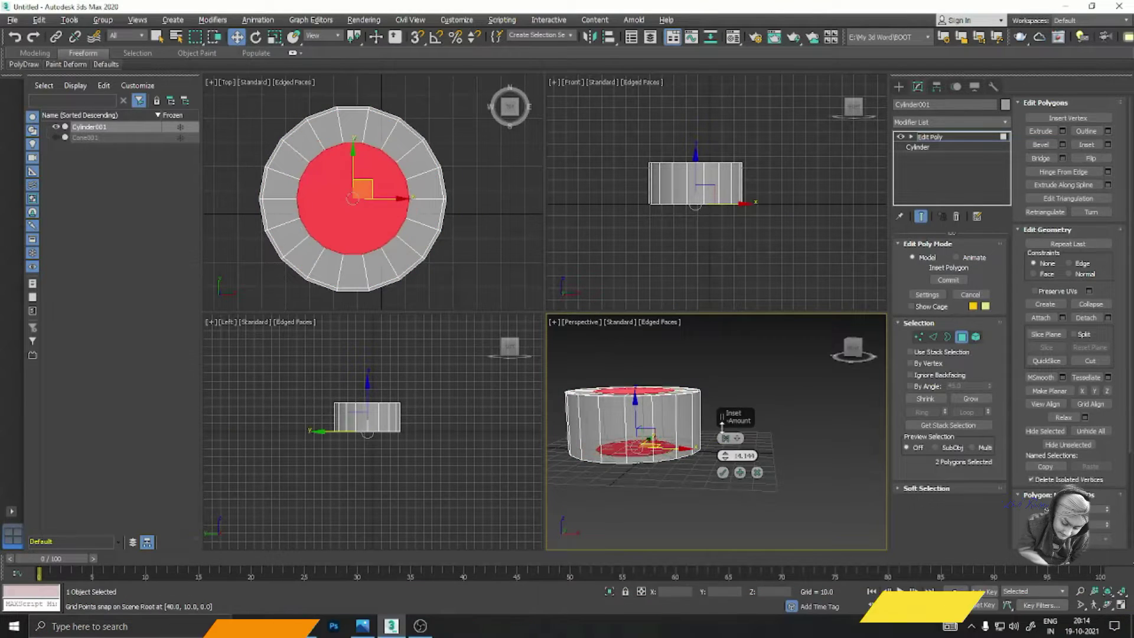
Reduce the cap inset, extrude the centre polygons into a short hub, then deselect the base.
{"action": "left_click_drag", "start_coordinate": [726, 455], "coordinate": [728, 456]}
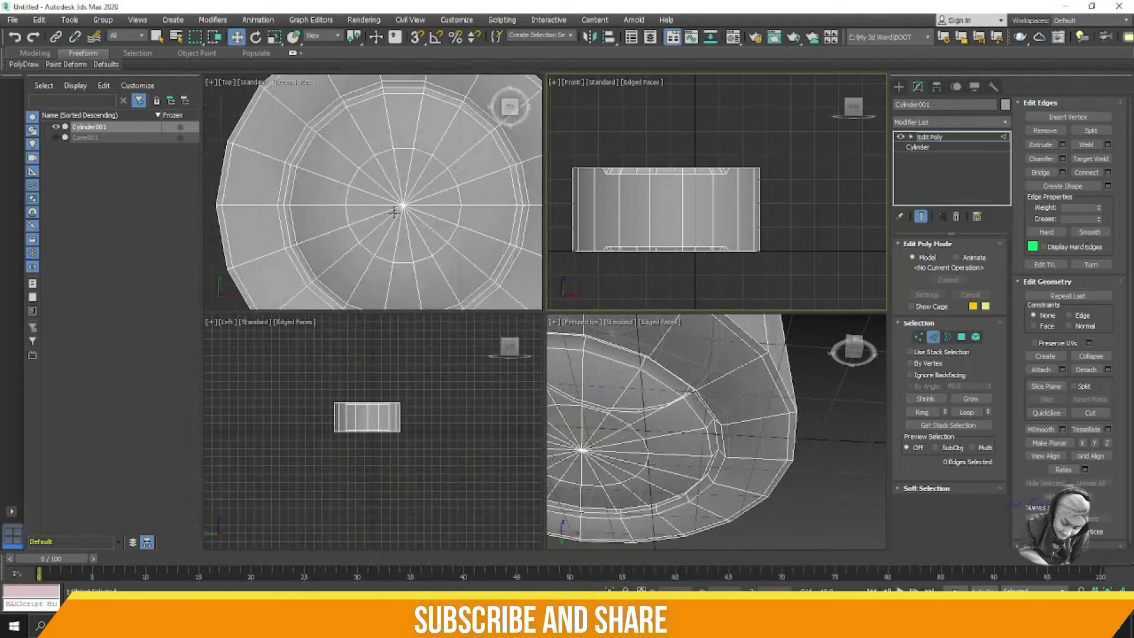
{"action": "key", "text": "4"}
{"action": "left_click_drag", "start_coordinate": [330, 104], "coordinate": [400, 179]}
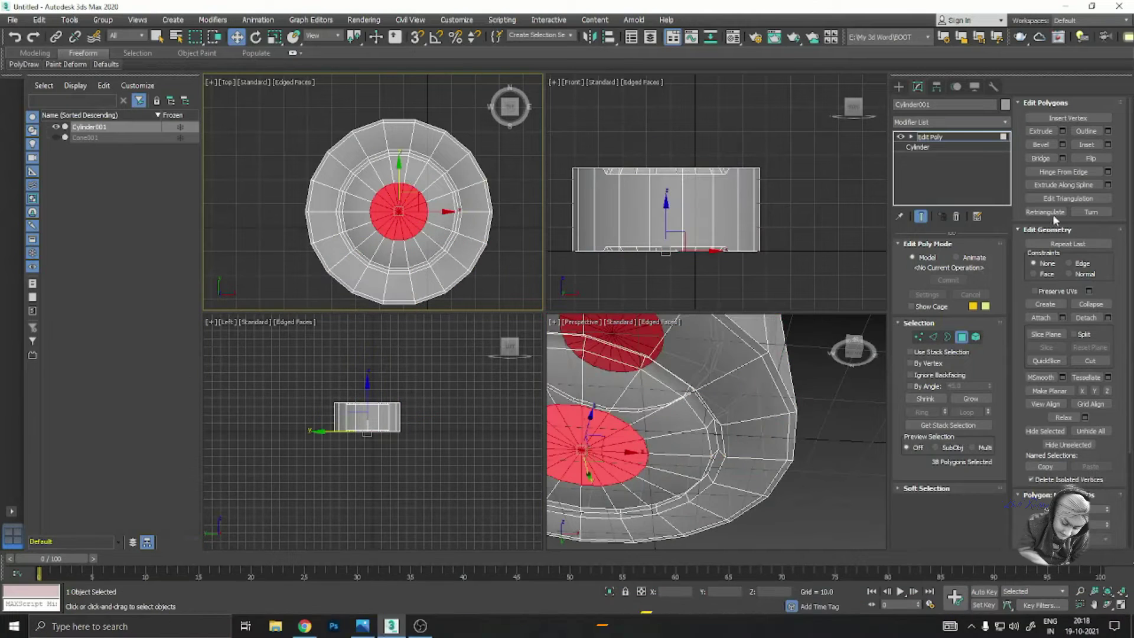
{"action": "left_click", "coordinate": [1063, 131]}
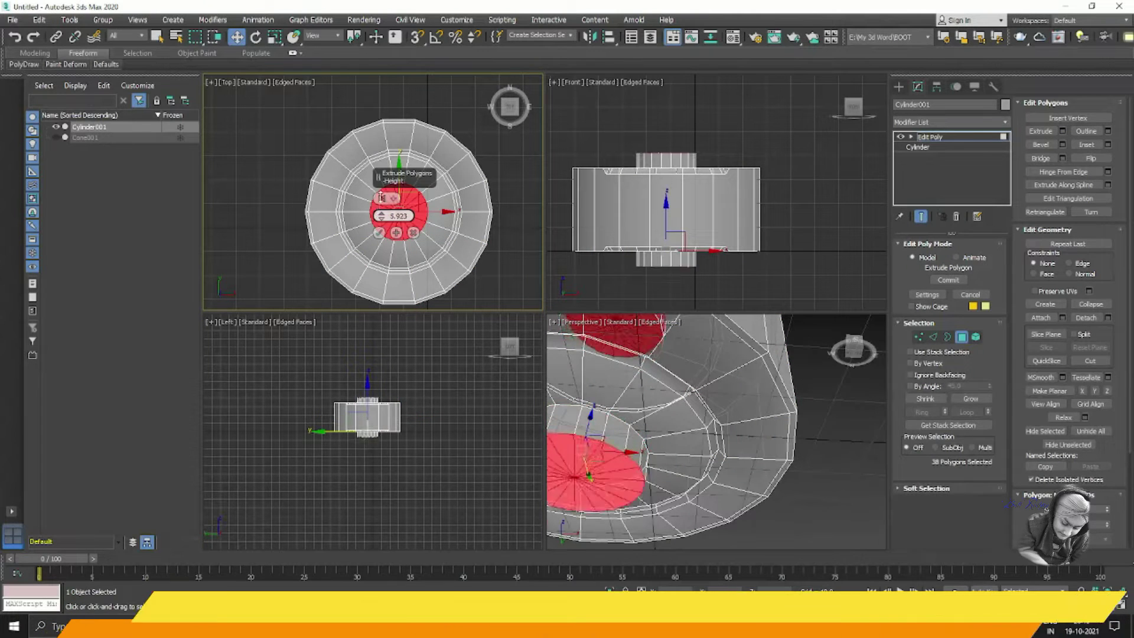
{"action": "left_click", "coordinate": [378, 229]}
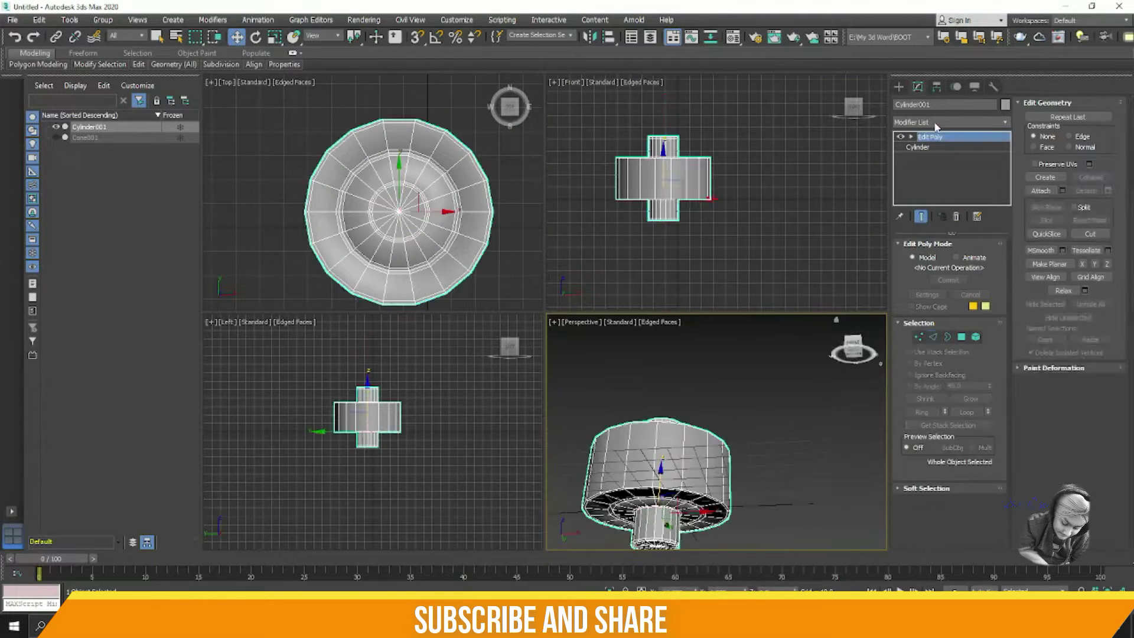
{"action": "left_click", "coordinate": [725, 430]}
Take Plane001 back to object level, then switch to editing its edges for the flared profile.
{"action": "scroll", "coordinate": [724, 430], "scroll_direction": "up", "scroll_amount": 5}
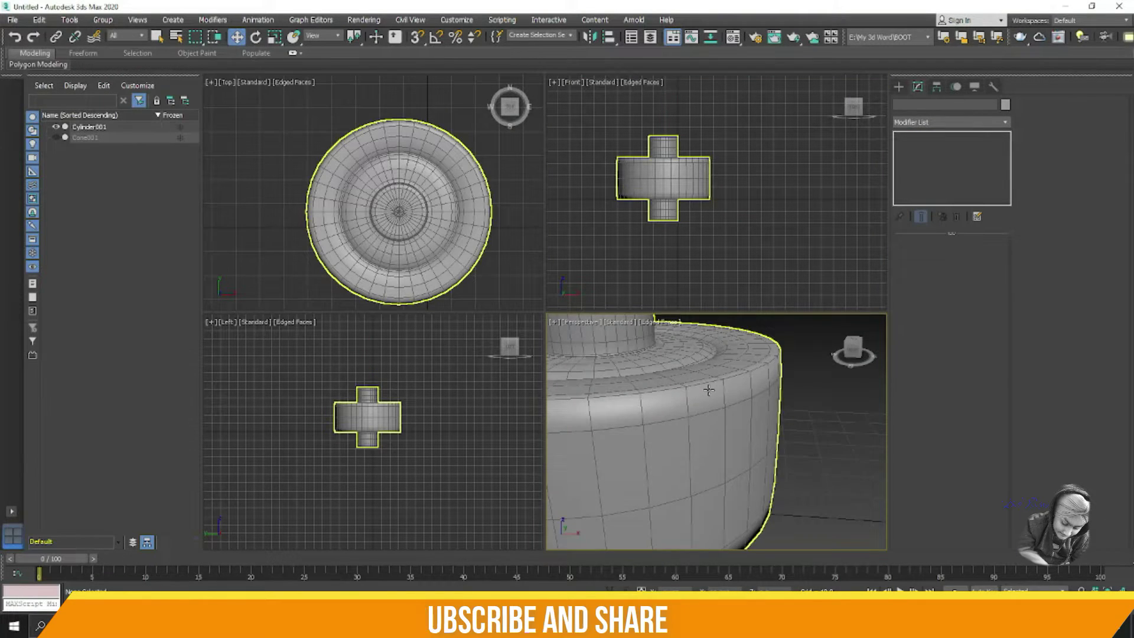
{"action": "scroll", "coordinate": [813, 329], "scroll_direction": "up", "scroll_amount": 2}
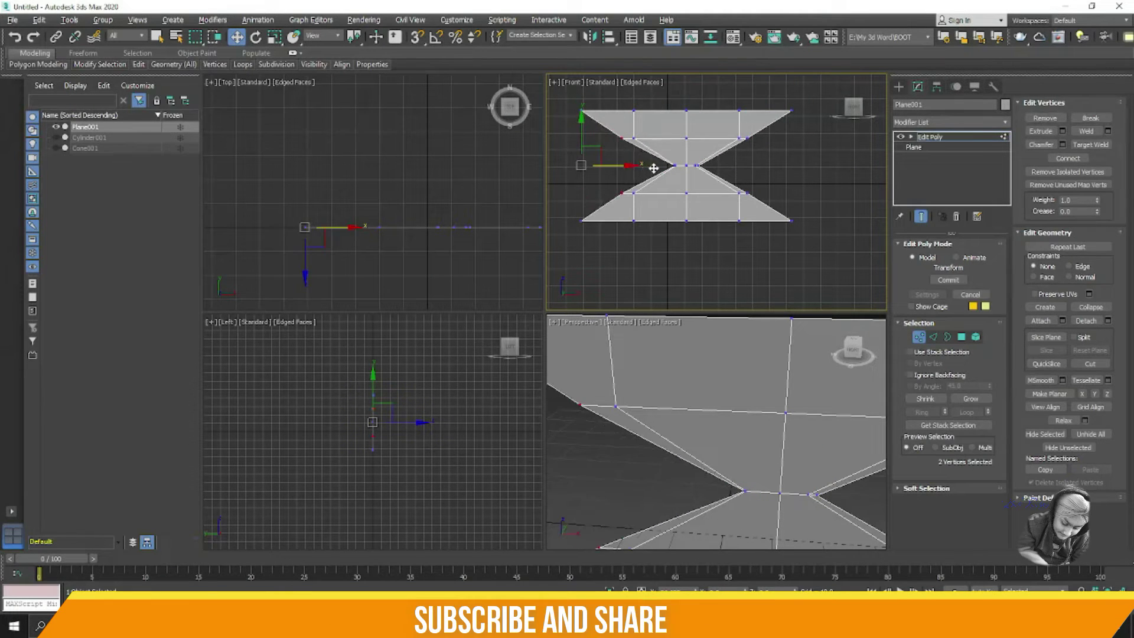
{"action": "left_click", "coordinate": [917, 336]}
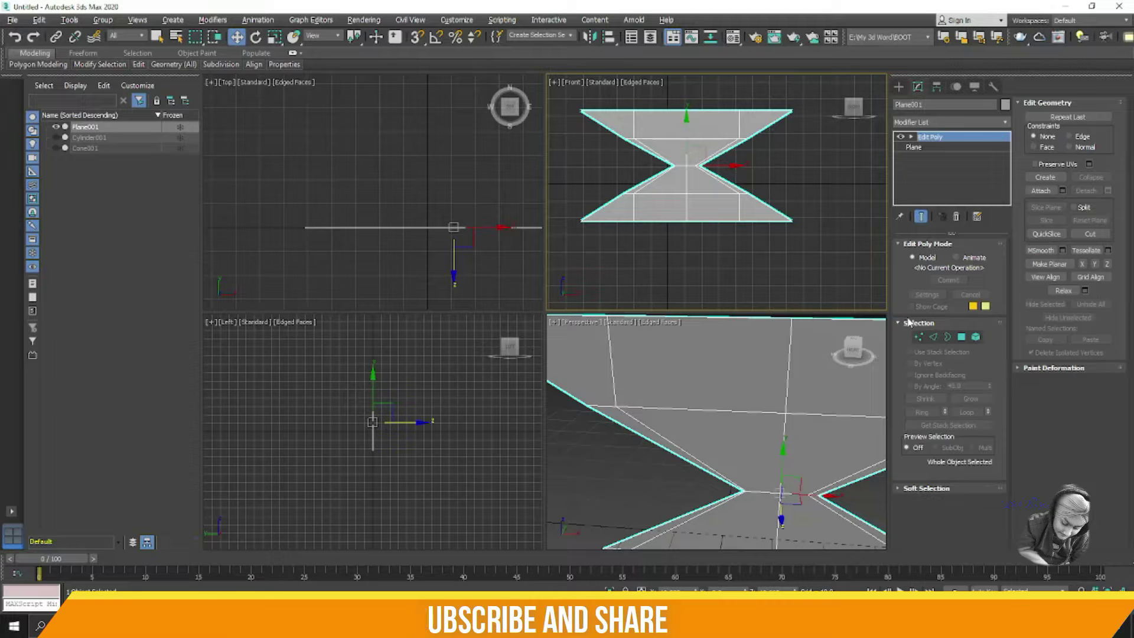
{"action": "left_click", "coordinate": [933, 336]}
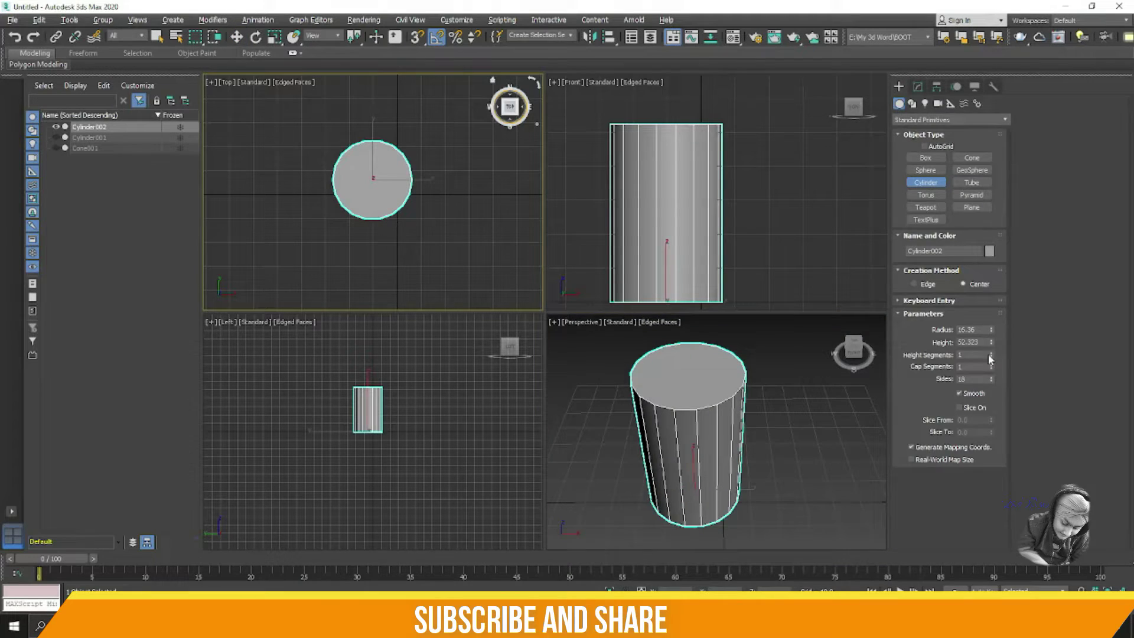
Draw a tall cylinder, lower an edge loop to shape its shoulder, and move it aside.
{"action": "left_click_drag", "start_coordinate": [990, 357], "coordinate": [936, 150]}
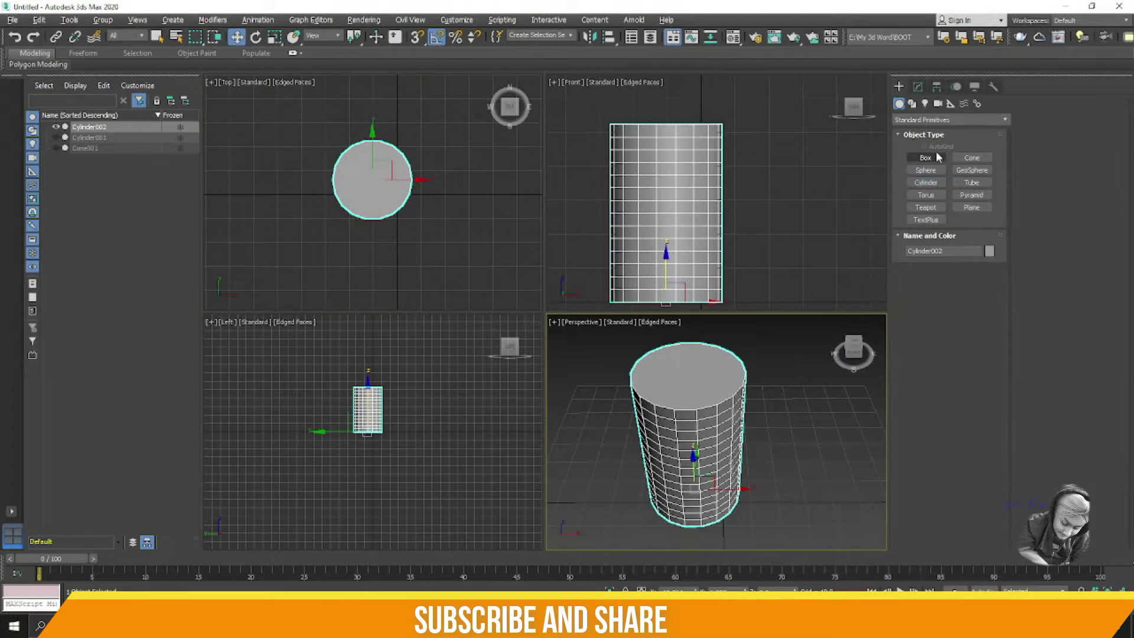
{"action": "key", "text": "4"}
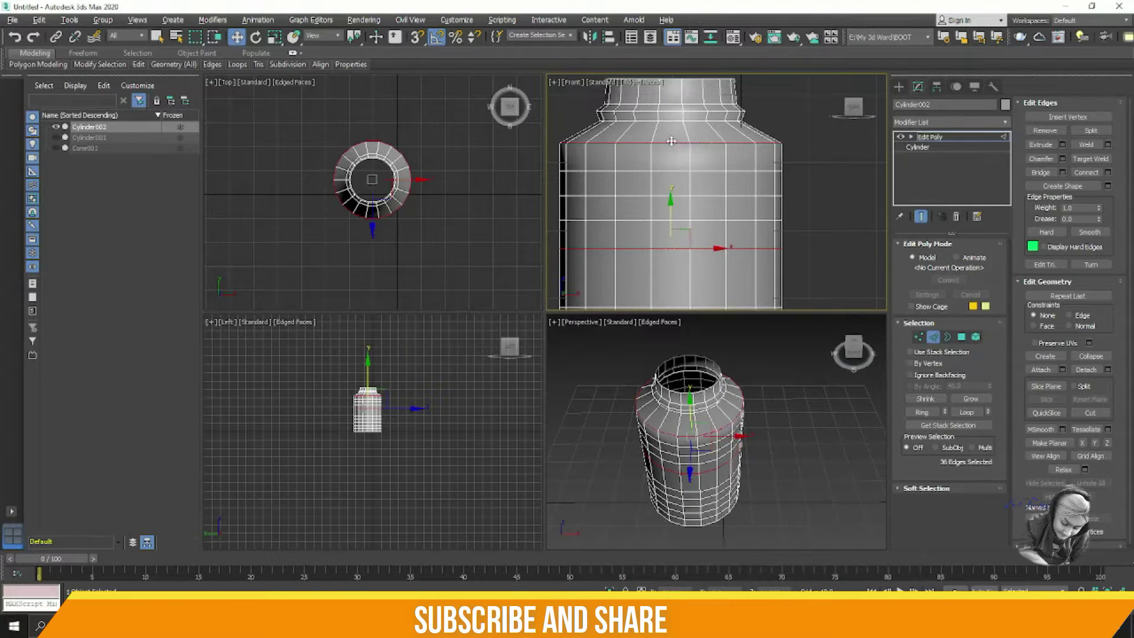
{"action": "left_click_drag", "start_coordinate": [678, 140], "coordinate": [678, 218]}
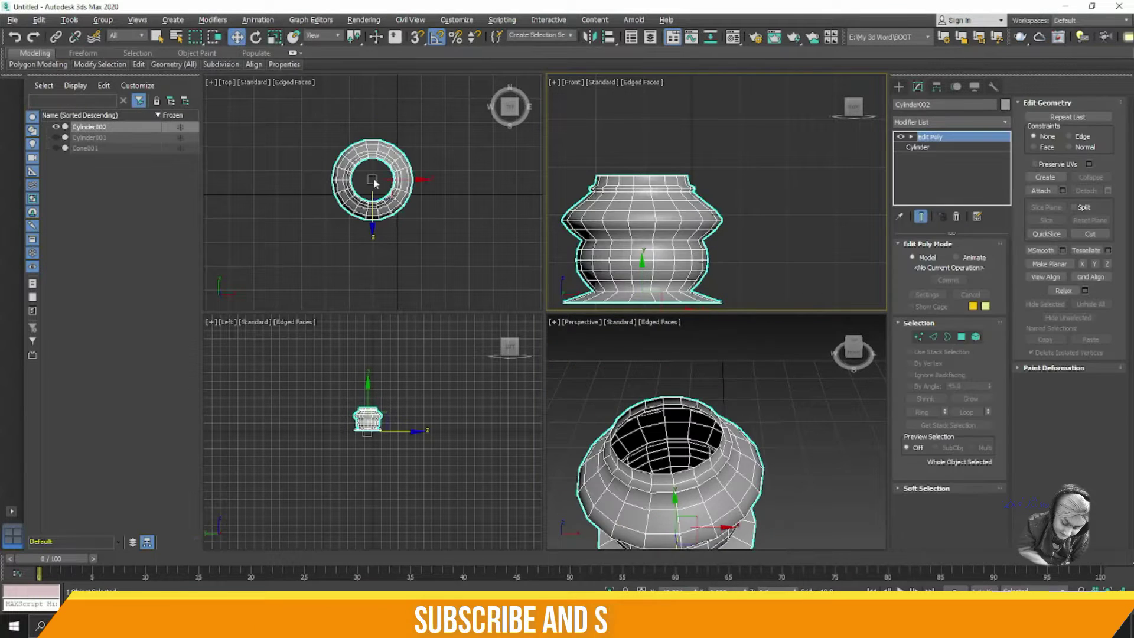
{"action": "left_click_drag", "start_coordinate": [374, 183], "coordinate": [236, 180]}
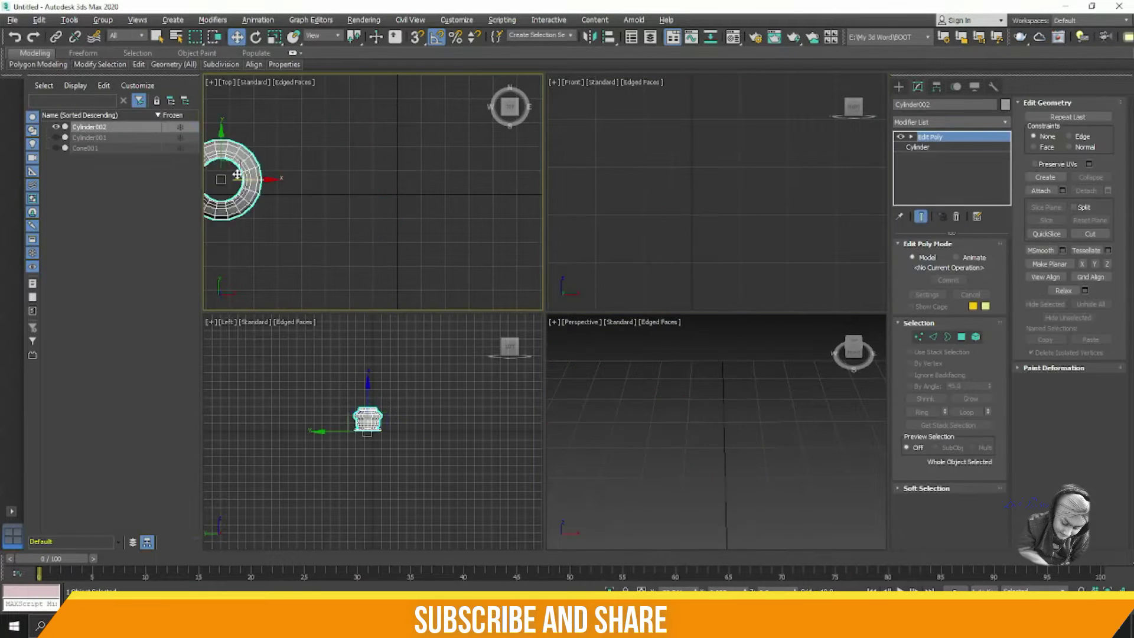
{"action": "left_click", "coordinate": [899, 87]}
Create a cylinder with radius 8.0 and centre it at X 0 on the world origin.
{"action": "left_click", "coordinate": [926, 182]}
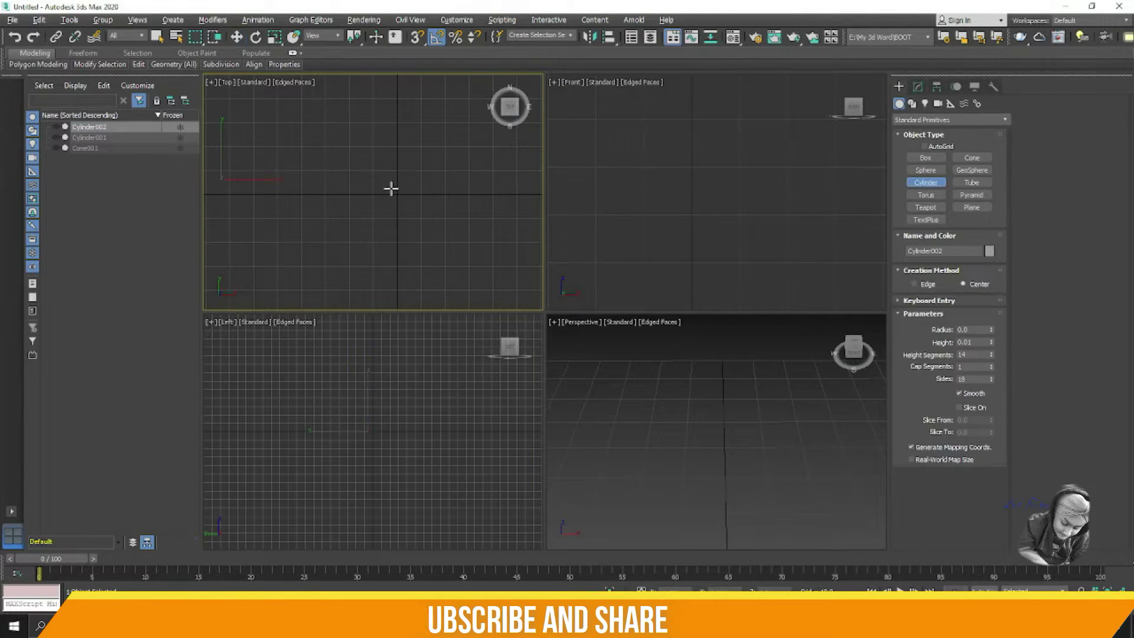
{"action": "left_click_drag", "start_coordinate": [397, 194], "coordinate": [421, 194]}
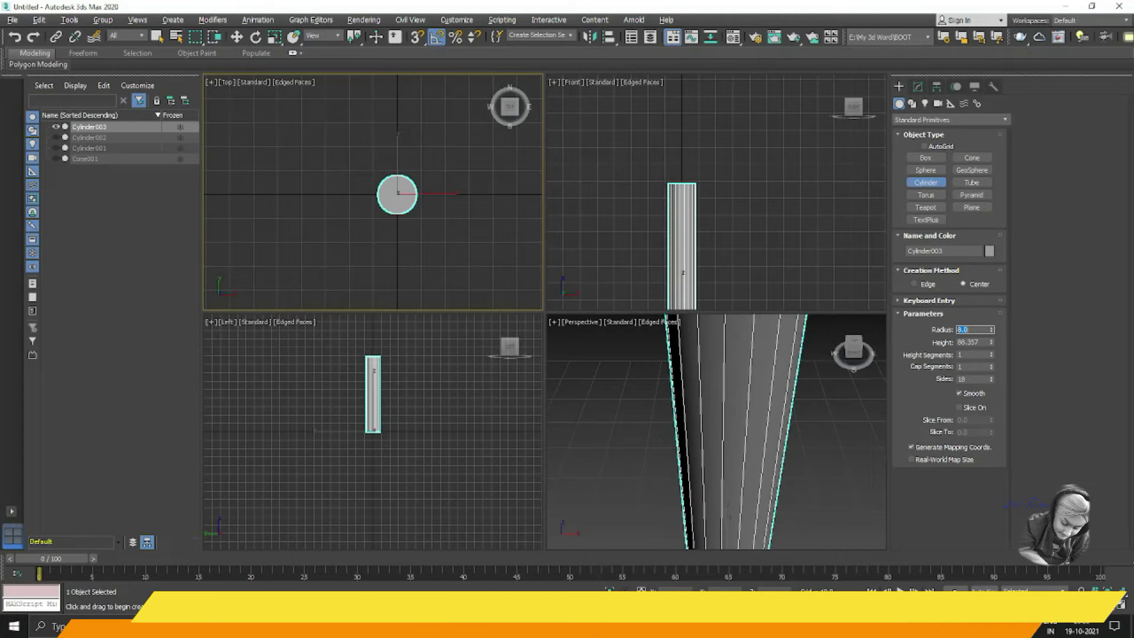
{"action": "left_click_drag", "start_coordinate": [991, 330], "coordinate": [990, 335]}
{"action": "right_click", "coordinate": [745, 207]}
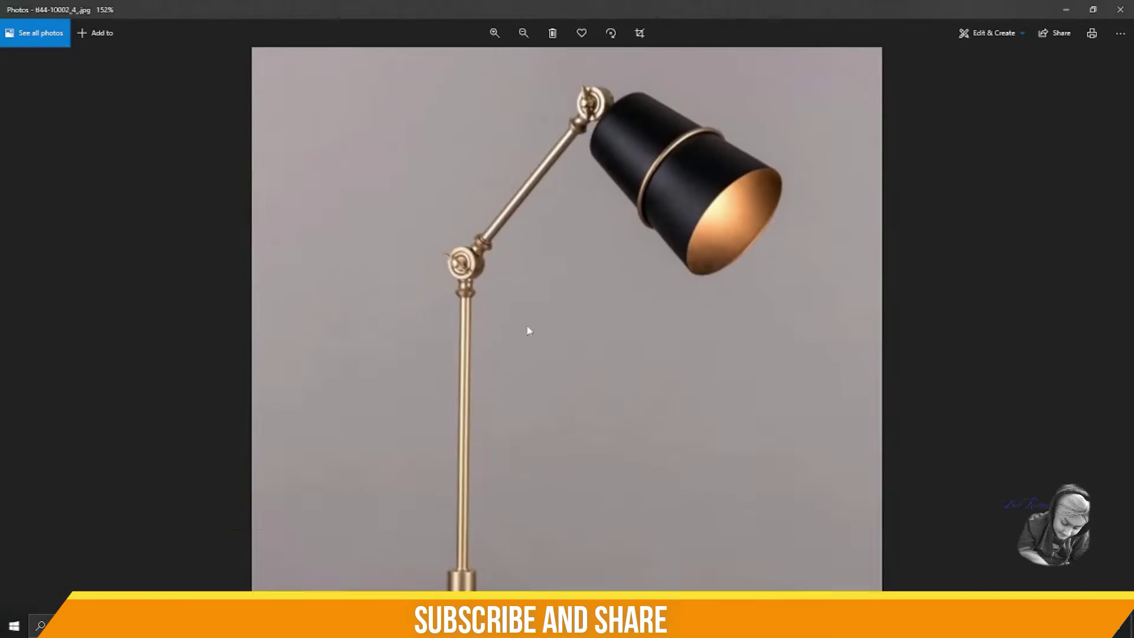
{"action": "key", "text": "Tab"}
{"action": "key", "text": "Tab"}
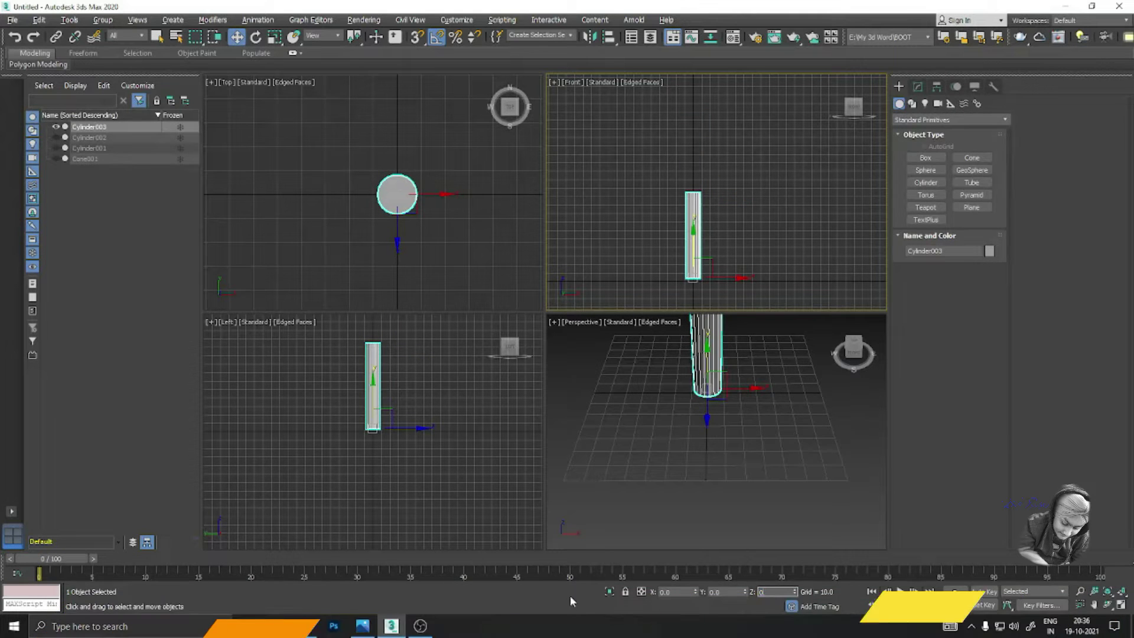
{"action": "type", "text": "0"}
{"action": "key", "text": "Return"}
Add an Edit Poly modifier to the cylinder and inset its polygons by 2.874.
{"action": "left_click", "coordinate": [917, 87]}
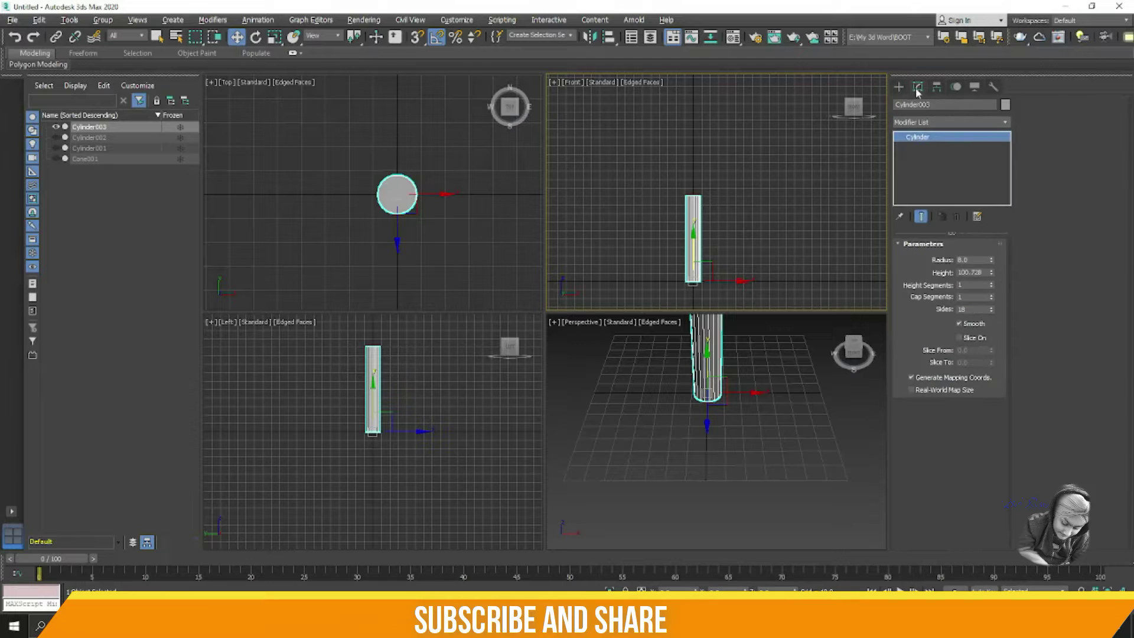
{"action": "scroll", "coordinate": [743, 297], "scroll_direction": "up", "scroll_amount": 2}
{"action": "scroll", "coordinate": [743, 296], "scroll_direction": "up", "scroll_amount": 2}
{"action": "left_click", "coordinate": [951, 121]}
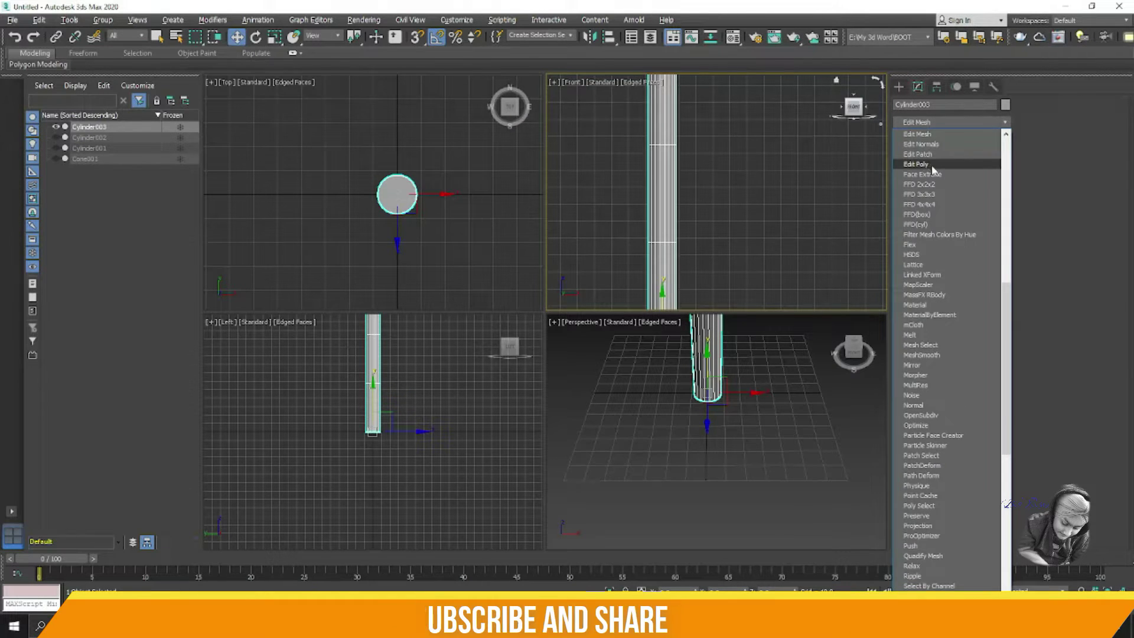
{"action": "left_click", "coordinate": [932, 166]}
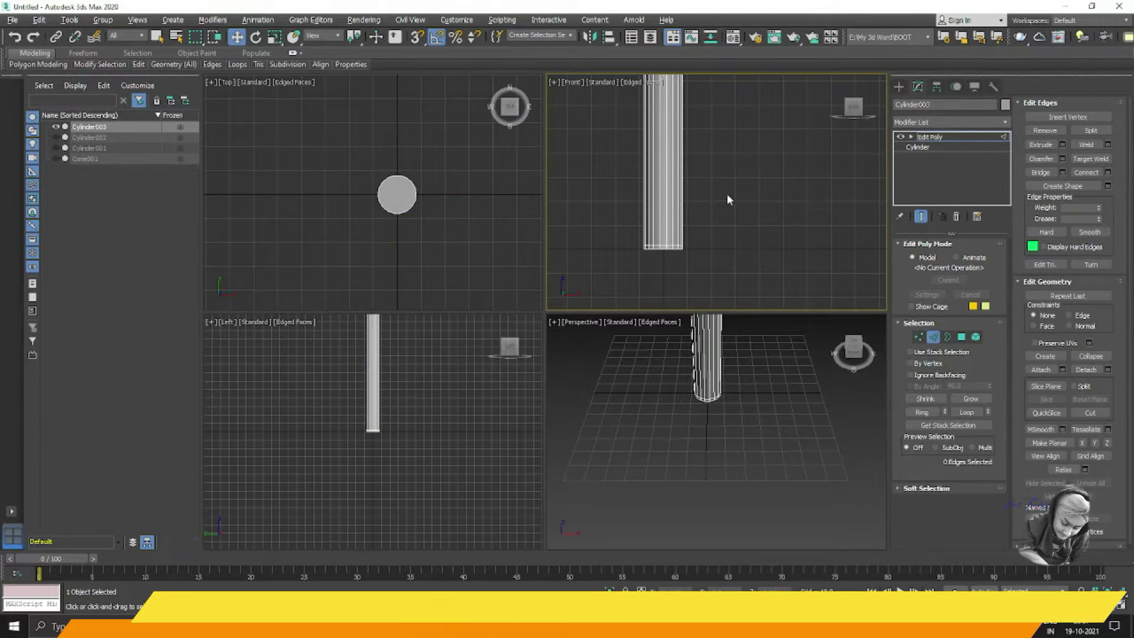
{"action": "key", "text": "4"}
{"action": "key", "text": "ctrl+a"}
{"action": "scroll", "coordinate": [697, 177], "scroll_direction": "up", "scroll_amount": 3}
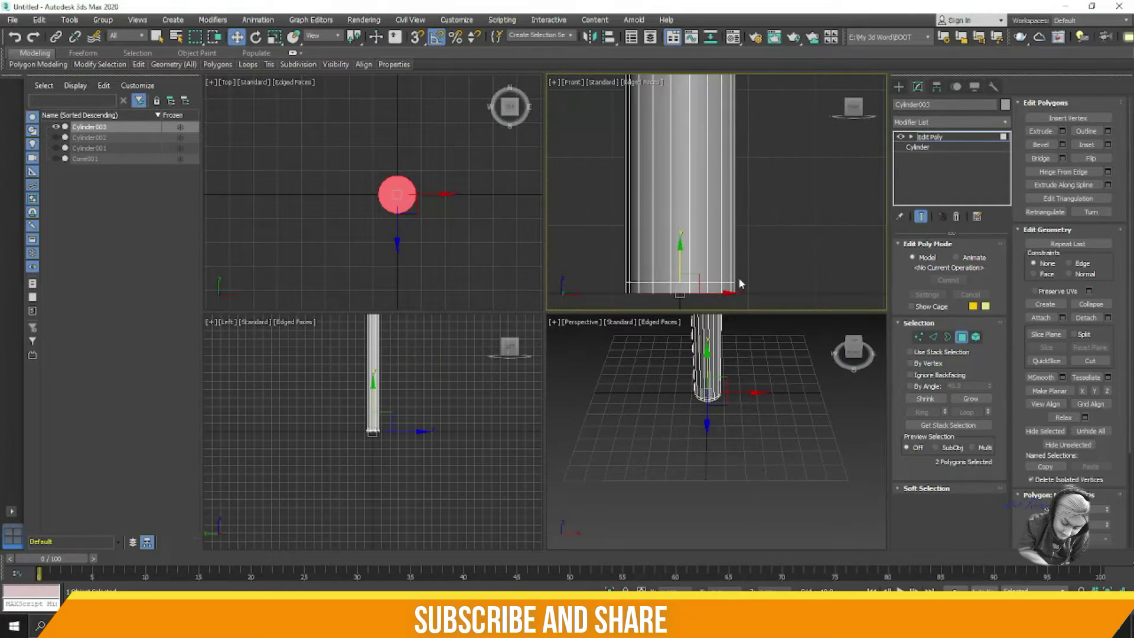
{"action": "scroll", "coordinate": [425, 183], "scroll_direction": "up", "scroll_amount": 5}
{"action": "left_click_drag", "start_coordinate": [726, 216], "coordinate": [731, 217]}
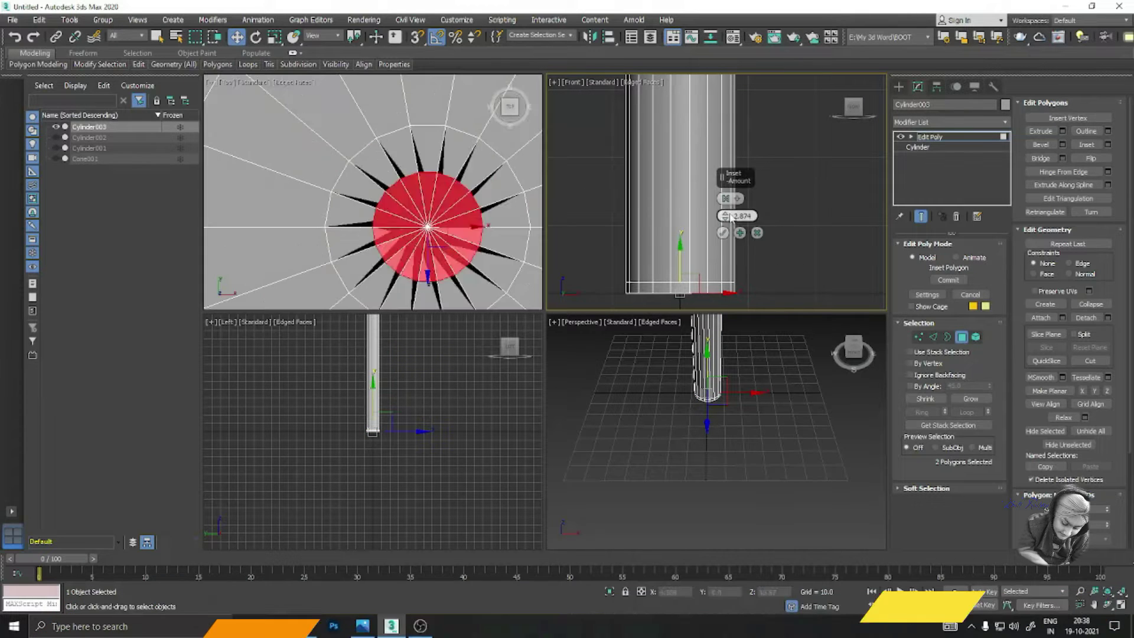
Return to object level, undo to bring back the cone shade, and Shift-drag a cylinder copy.
{"action": "key", "text": "4"}
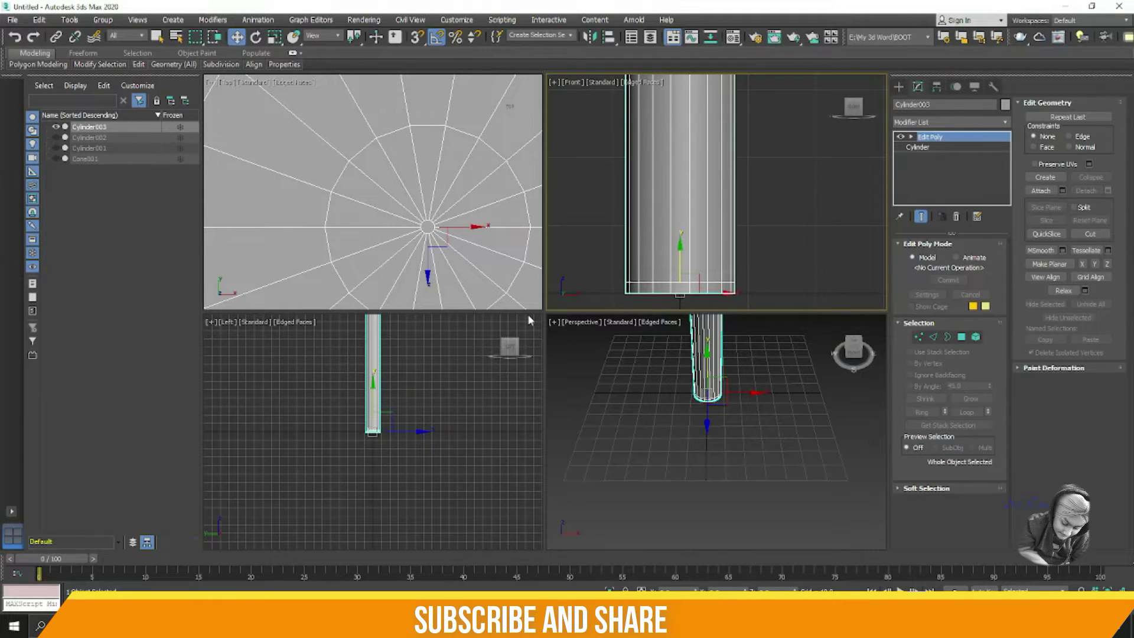
{"action": "scroll", "coordinate": [774, 94], "scroll_direction": "down", "scroll_amount": 3}
{"action": "key", "text": "ctrl+z"}
{"action": "key", "text": "ctrl+z"}
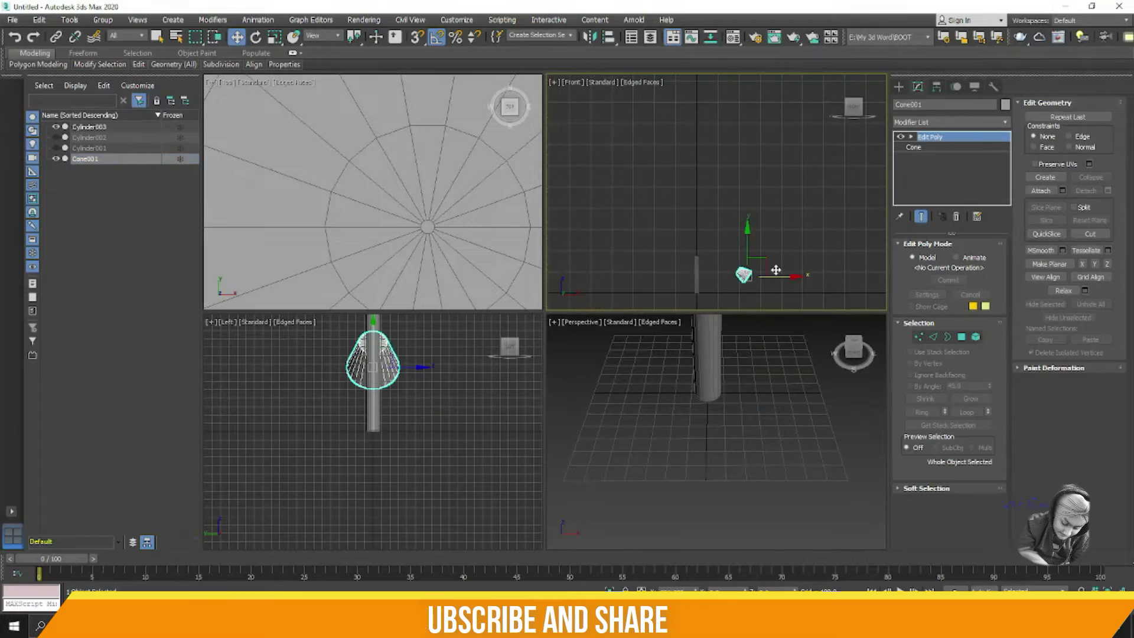
{"action": "left_click_drag", "start_coordinate": [693, 265], "coordinate": [654, 280], "text": "shift"}
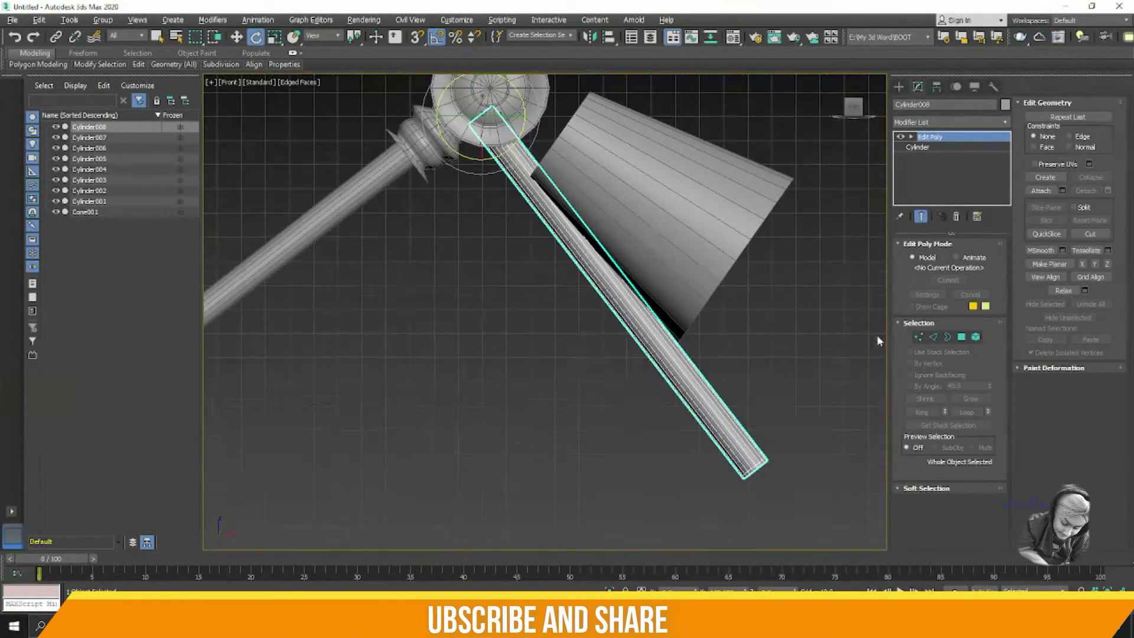
Shift-drag a copy of the upright cylinder to sit beside it.
{"action": "left_click_drag", "start_coordinate": [342, 490], "coordinate": [462, 489], "text": "shift"}
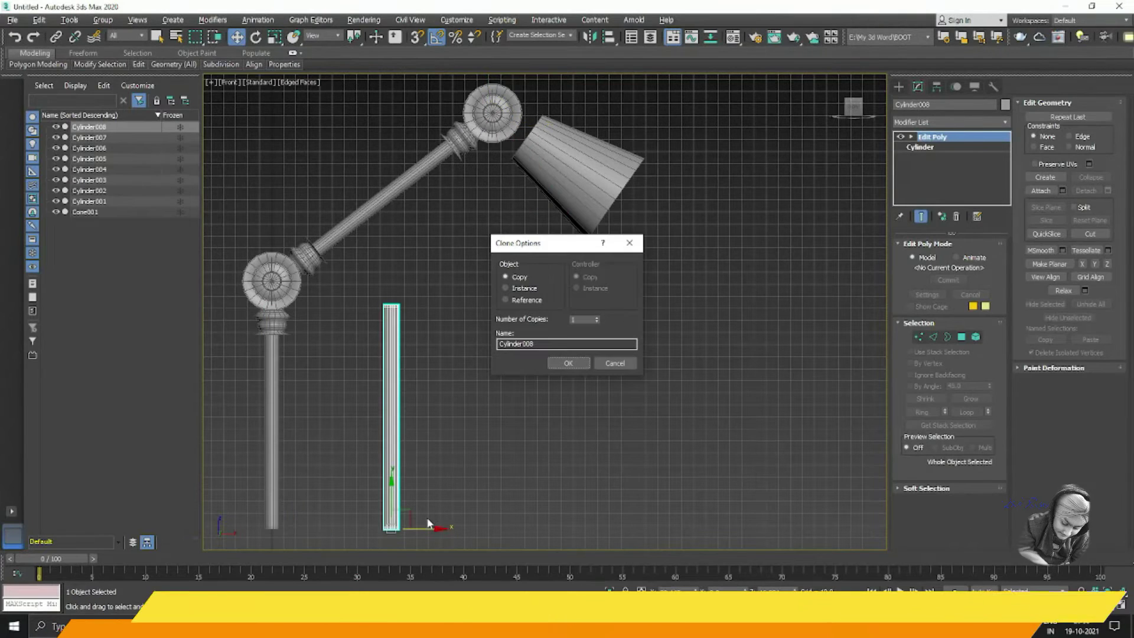
Confirm the cylinder copy, switch to the Rotate tool, and clear the selection.
{"action": "key", "text": "Return"}
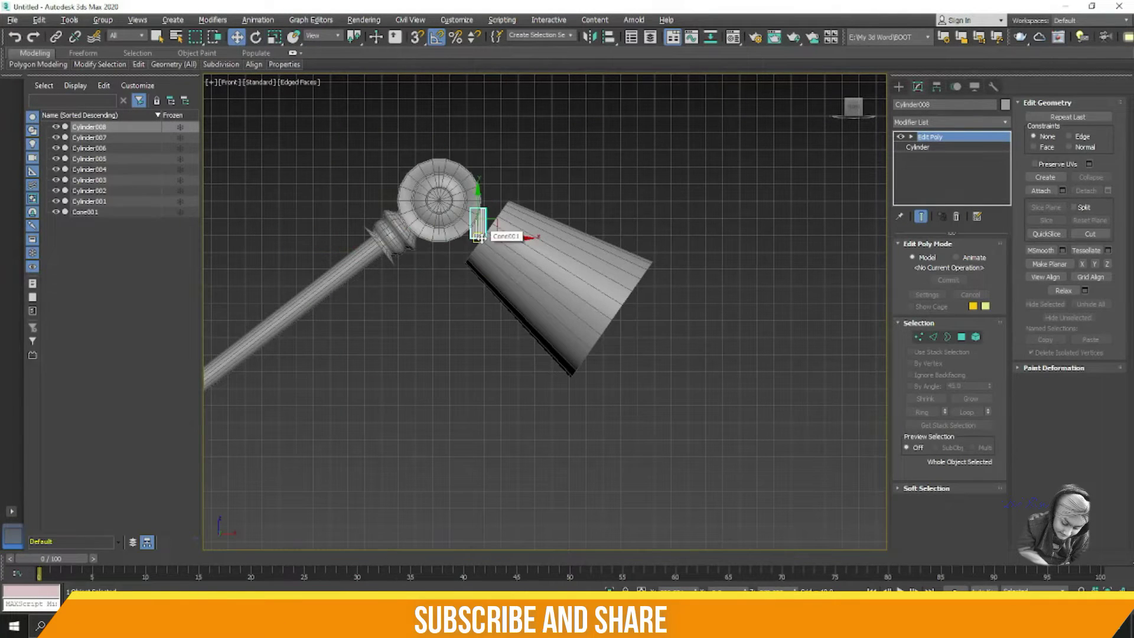
{"action": "key", "text": "e"}
{"action": "left_click", "coordinate": [495, 223]}
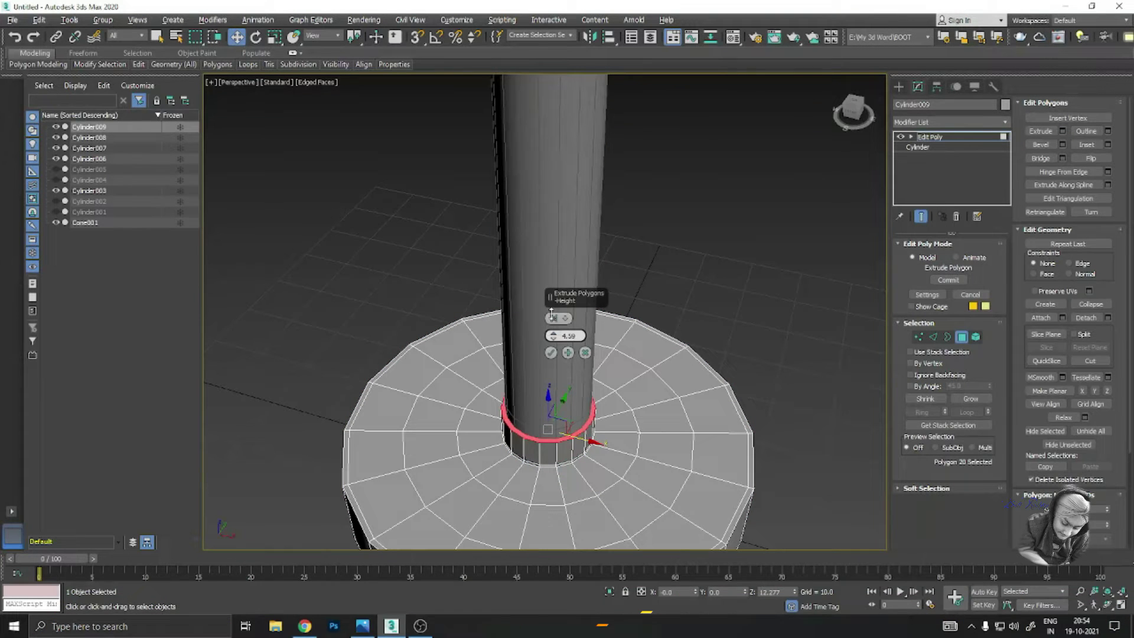
Commit the extrusion of the cylinder's end faces.
{"action": "left_click", "coordinate": [550, 352]}
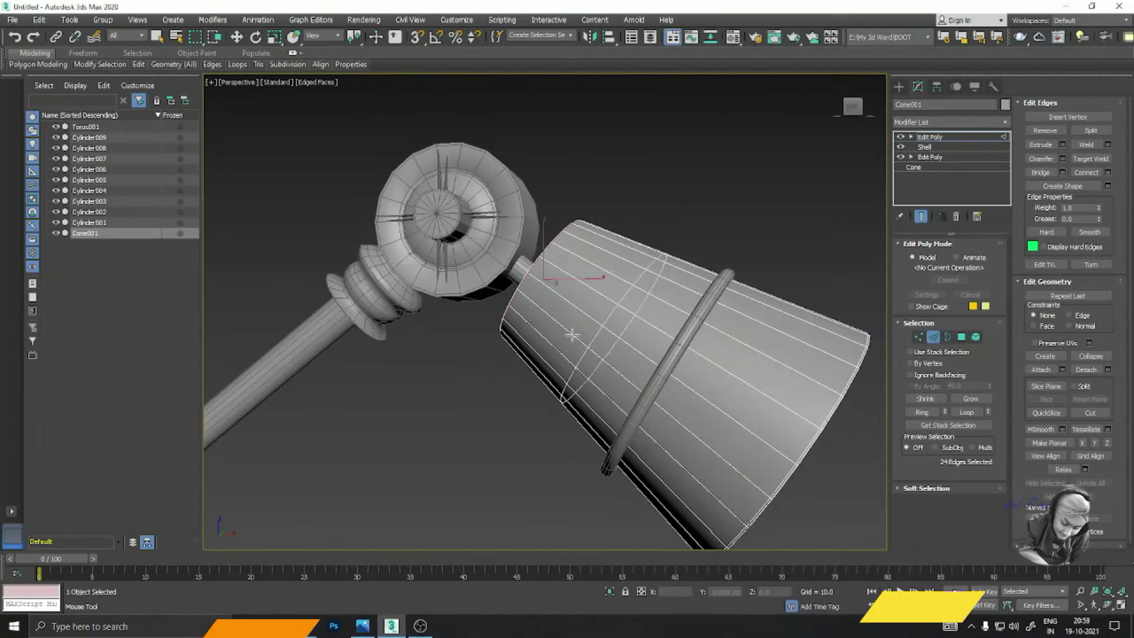
Switch to the Move tool and bring up Render Setup to set V-Ray.
{"action": "key", "text": "w"}
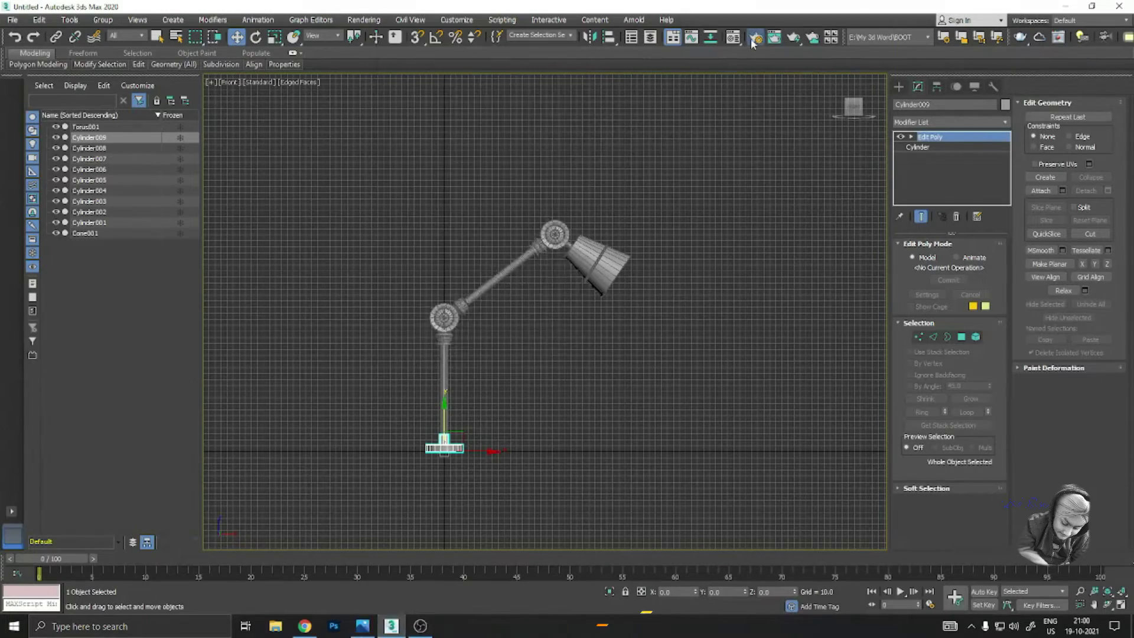
{"action": "left_click", "coordinate": [754, 37]}
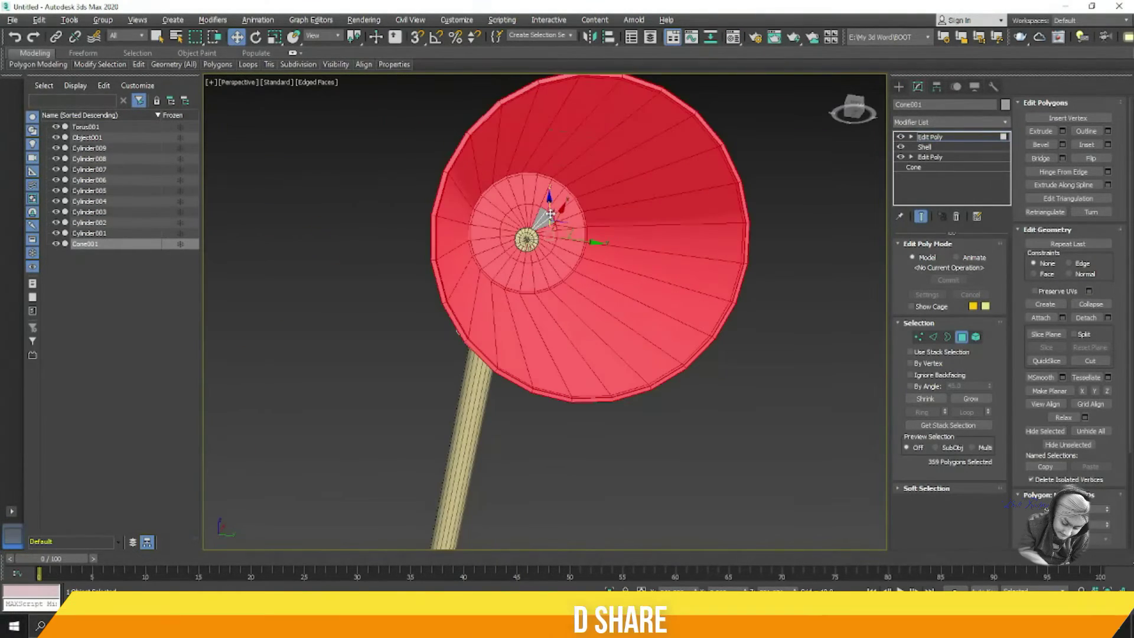
Deselect the shade's inner centre polygons, finish the shade materials, and start saving as lemp.max.
{"action": "left_click_drag", "start_coordinate": [550, 214], "coordinate": [523, 255], "text": "alt"}
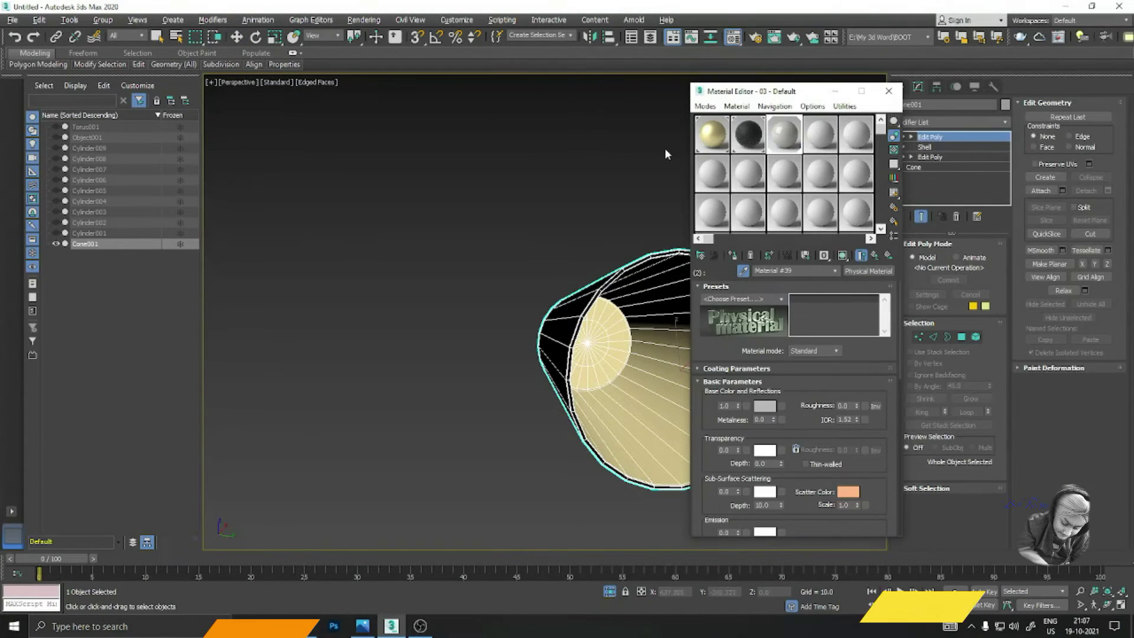
{"action": "left_click", "coordinate": [436, 182]}
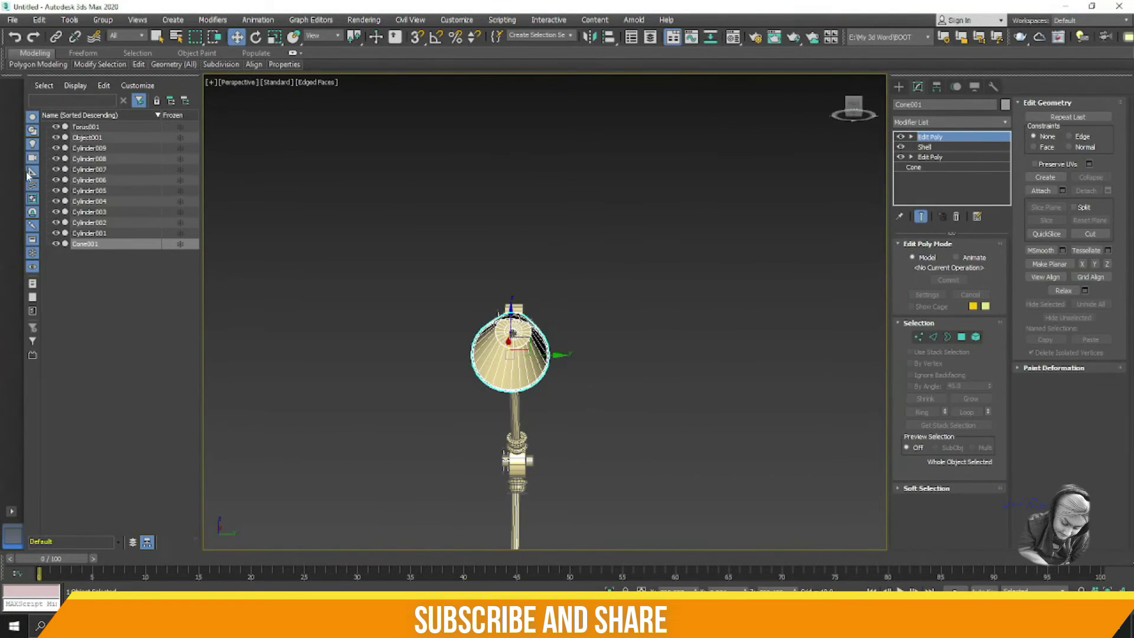
{"action": "left_click", "coordinate": [41, 129]}
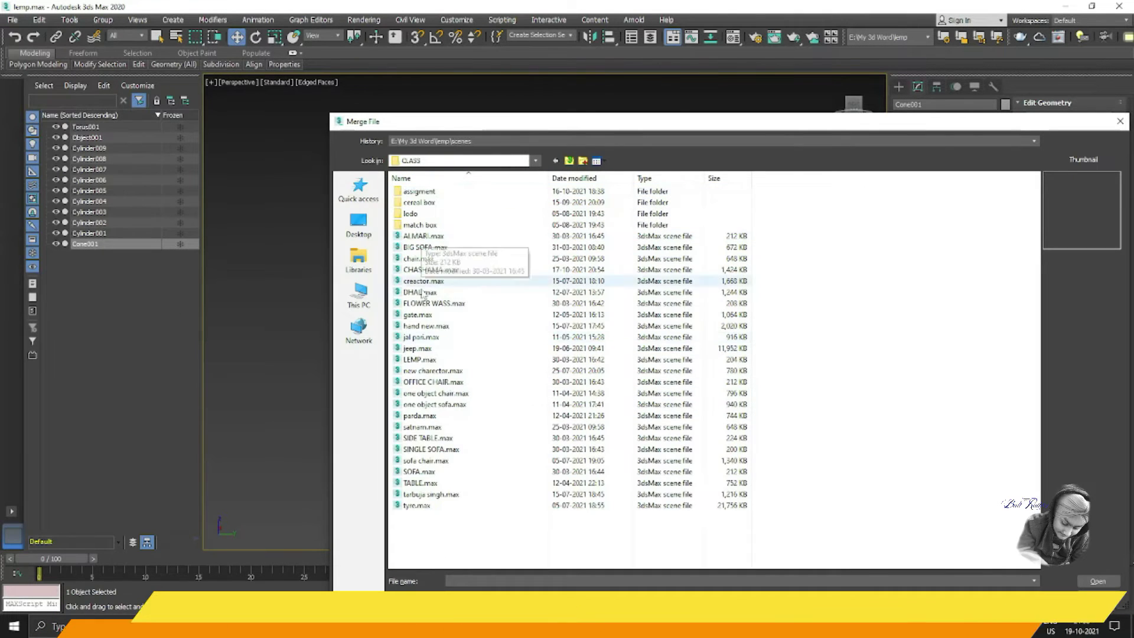
Merge all objects from bulb.max into the scene and select the merged bulb sphere.
{"action": "double_click", "coordinate": [433, 227]}
{"action": "double_click", "coordinate": [437, 191]}
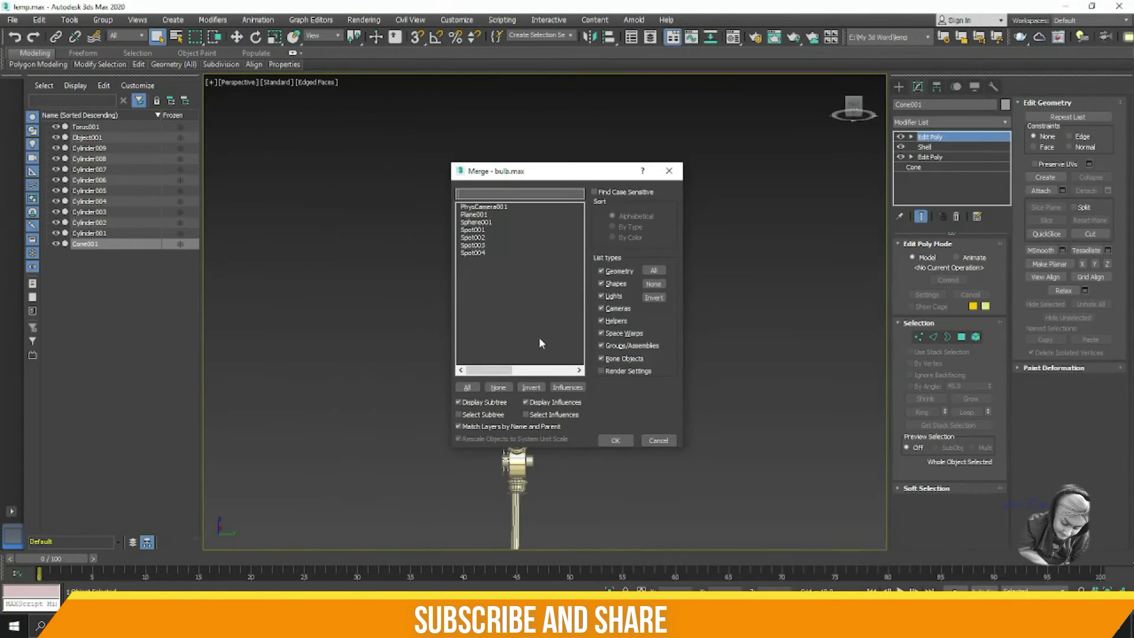
{"action": "left_click_drag", "start_coordinate": [480, 251], "coordinate": [466, 206]}
{"action": "left_click", "coordinate": [615, 440]}
{"action": "left_click", "coordinate": [499, 378]}
{"action": "scroll", "coordinate": [587, 367], "scroll_direction": "up", "scroll_amount": 3}
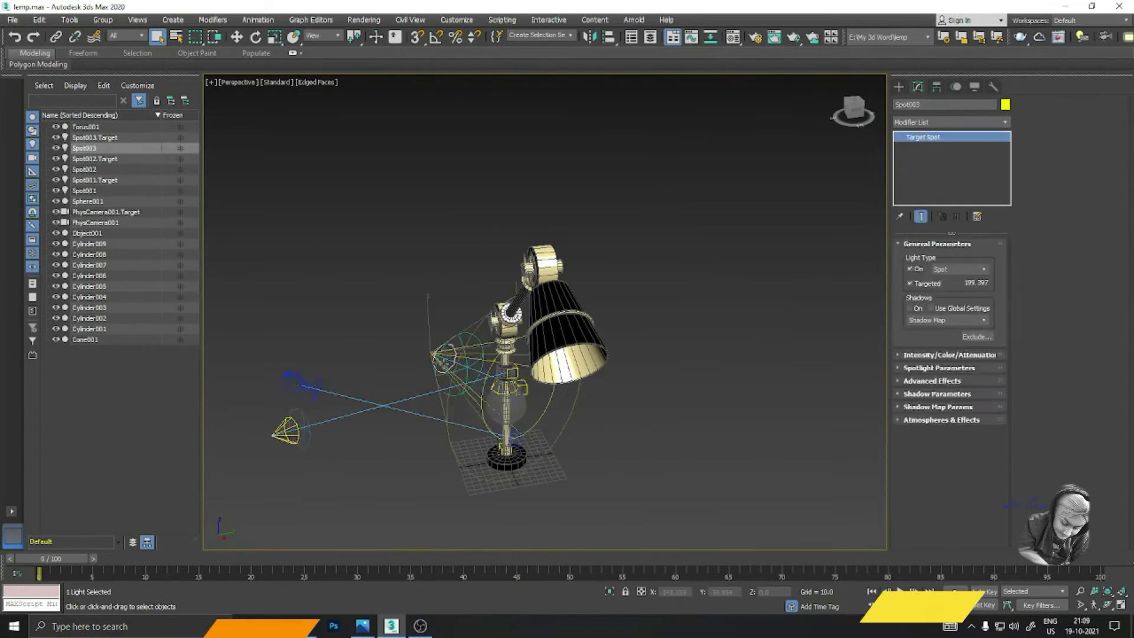
{"action": "left_click", "coordinate": [514, 408]}
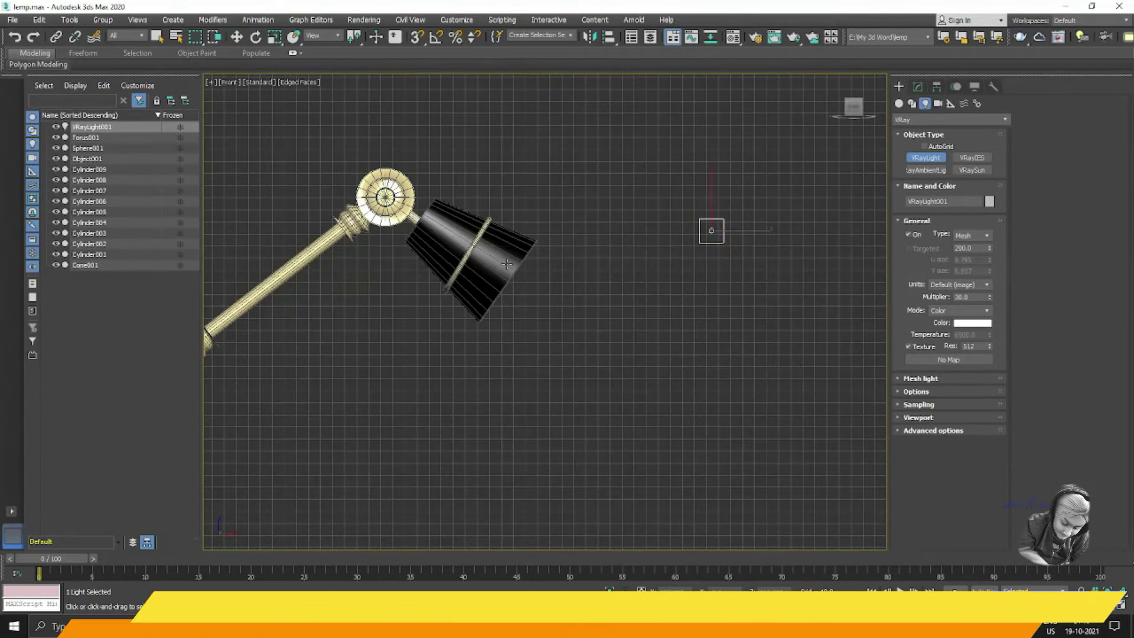
Isolate the bulb with VRayLight001 and test-render it.
{"action": "left_click", "coordinate": [711, 230], "text": "ctrl"}
{"action": "key", "text": "alt+q"}
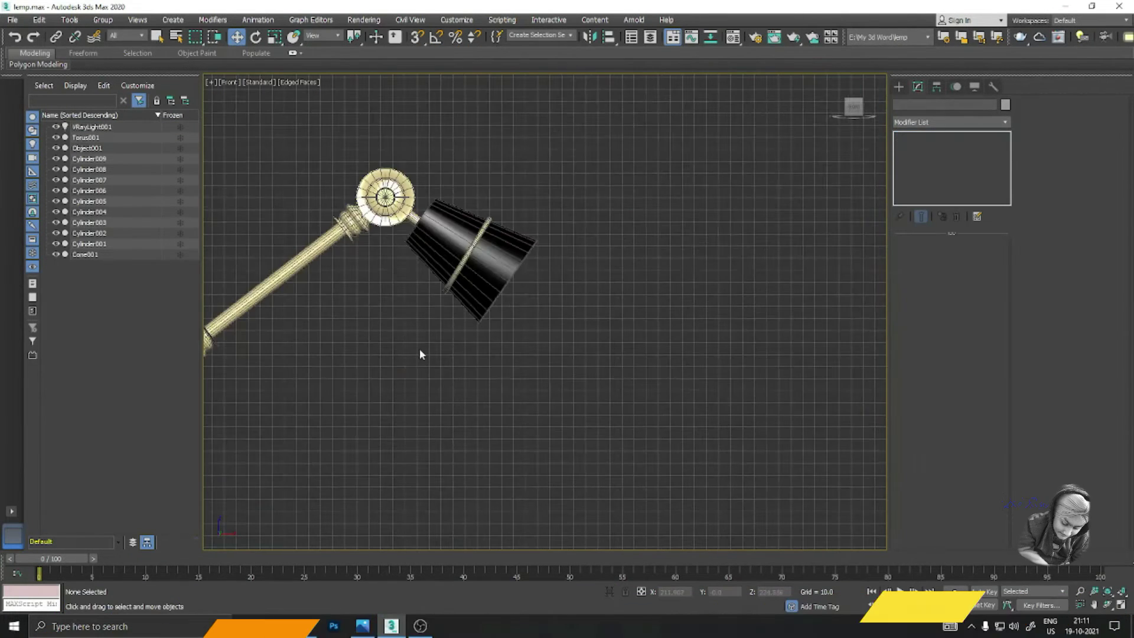
{"action": "key", "text": "shift+q"}
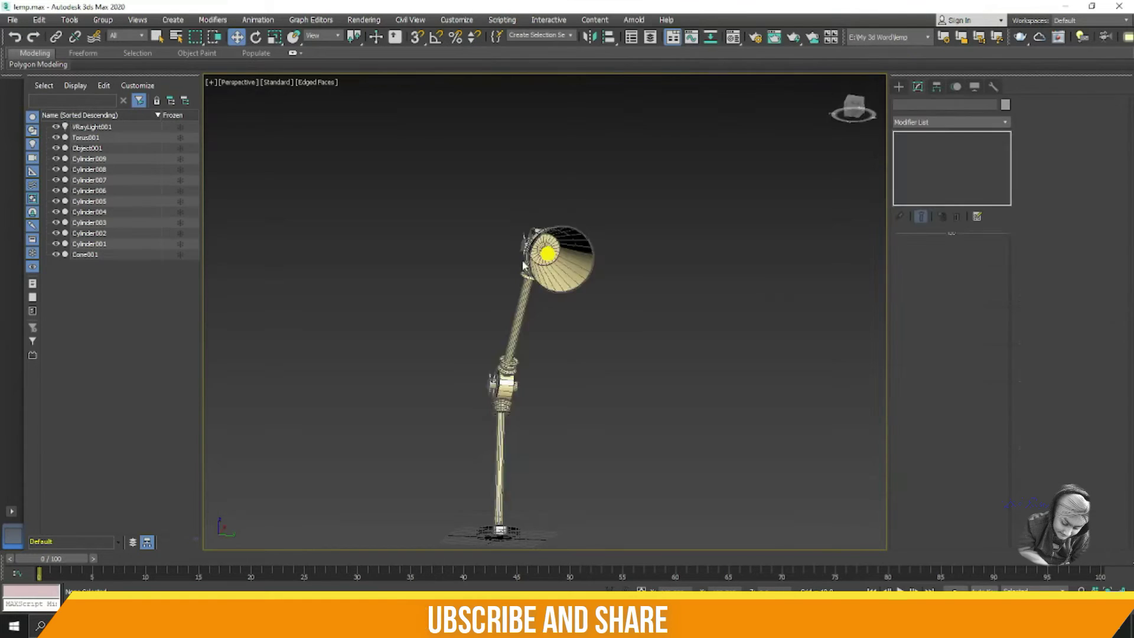
Draw a V-Ray plane light above the lamp, ready to rotate with angle snap on.
{"action": "left_click_drag", "start_coordinate": [746, 134], "coordinate": [809, 228]}
{"action": "key", "text": "e"}
{"action": "key", "text": "a"}
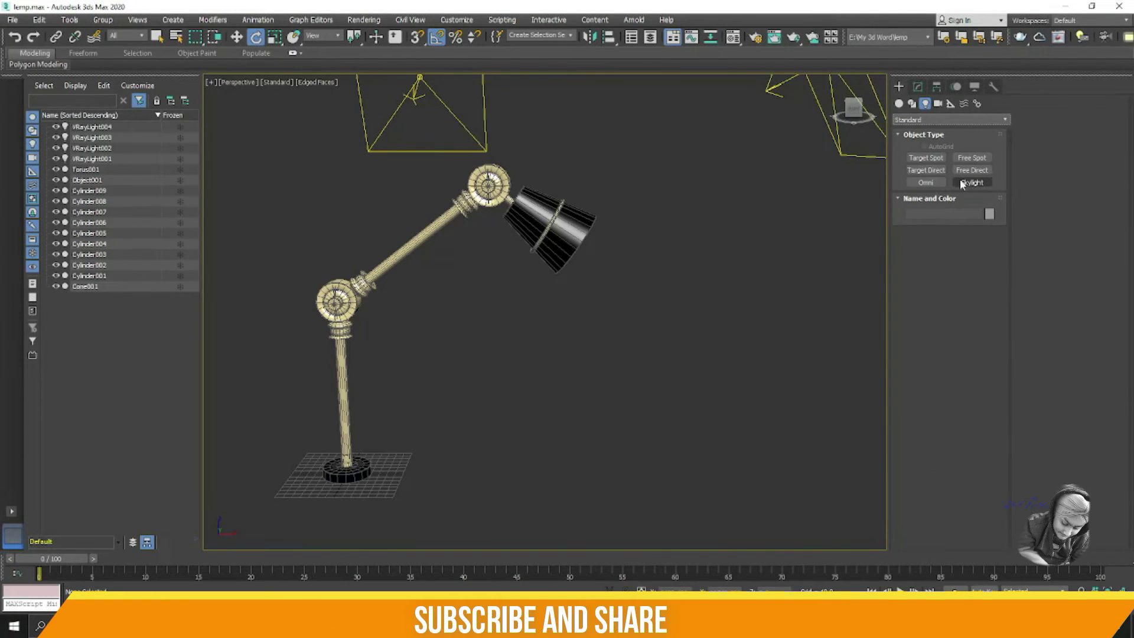
Place a VRayIES light with the 6.ies profile inside the shade in front view.
{"action": "key", "text": "f"}
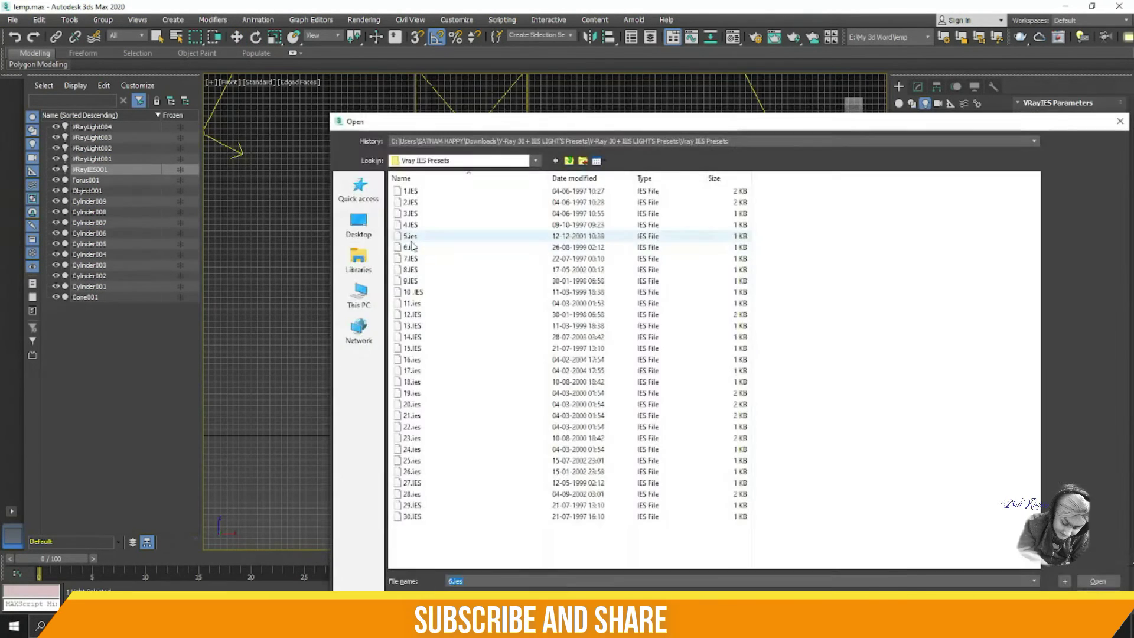
{"action": "key", "text": "w"}
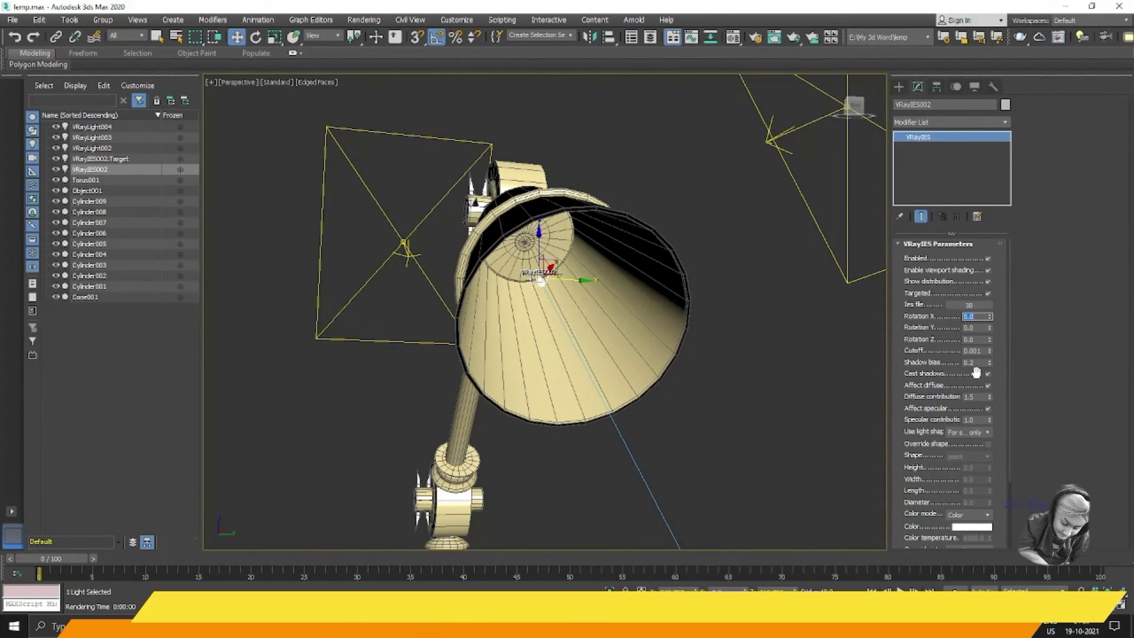
Render the lamp in the V-Ray frame buffer to check the shade lighting.
{"action": "scroll", "coordinate": [987, 310], "scroll_direction": "down", "scroll_amount": 5}
{"action": "key", "text": "shift+q"}
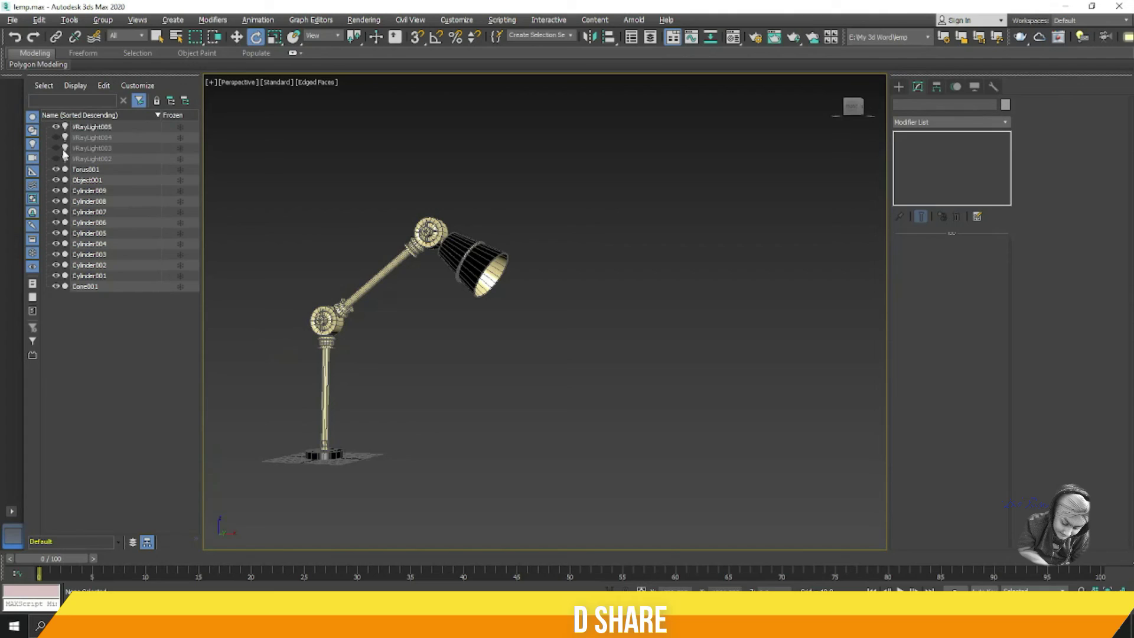
Close the frame buffer, select plane light VRayLight004, and re-render the full lamp.
{"action": "left_click", "coordinate": [85, 137]}
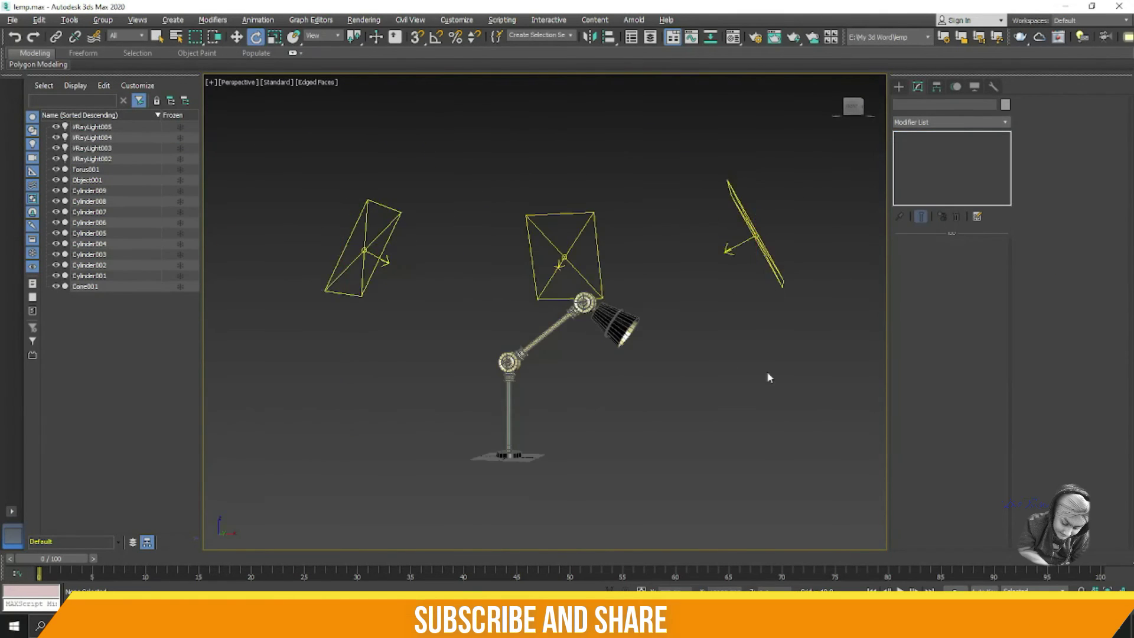
{"action": "key", "text": "shift+q"}
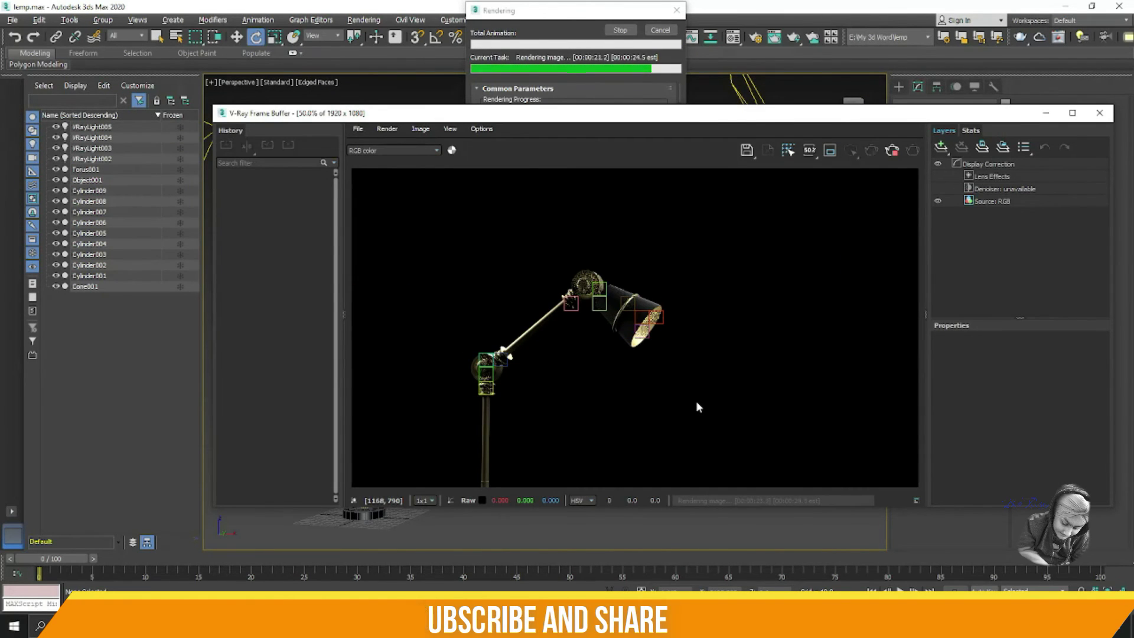